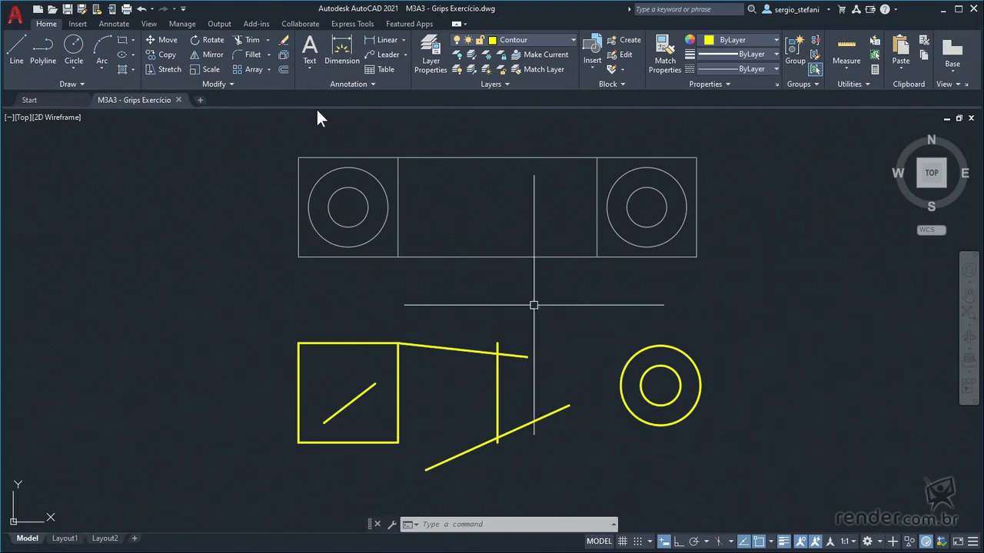
# Window-select all the loose yellow lines and circles so their grips show
pyautogui.click(252, 295)
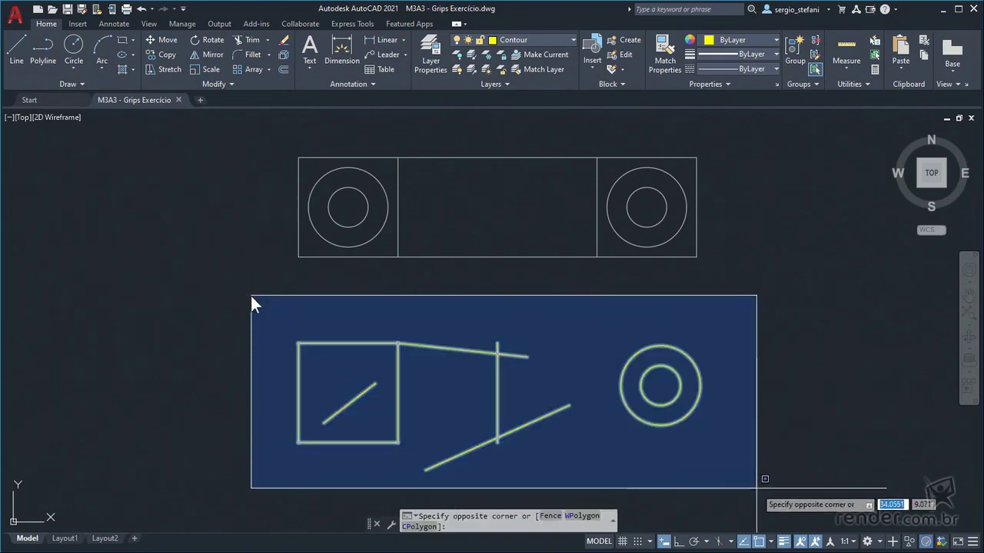
pyautogui.click(757, 457)
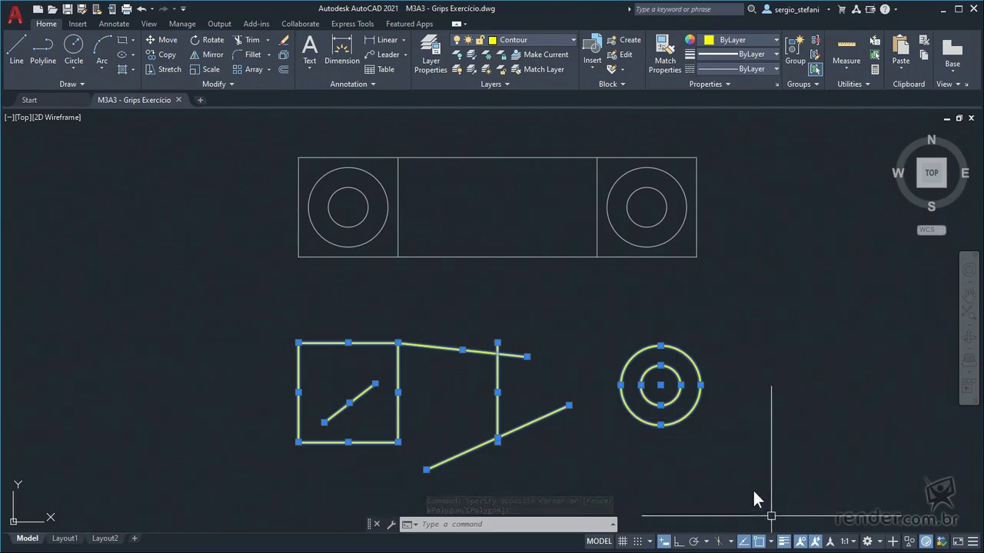
pyautogui.click(770, 542)
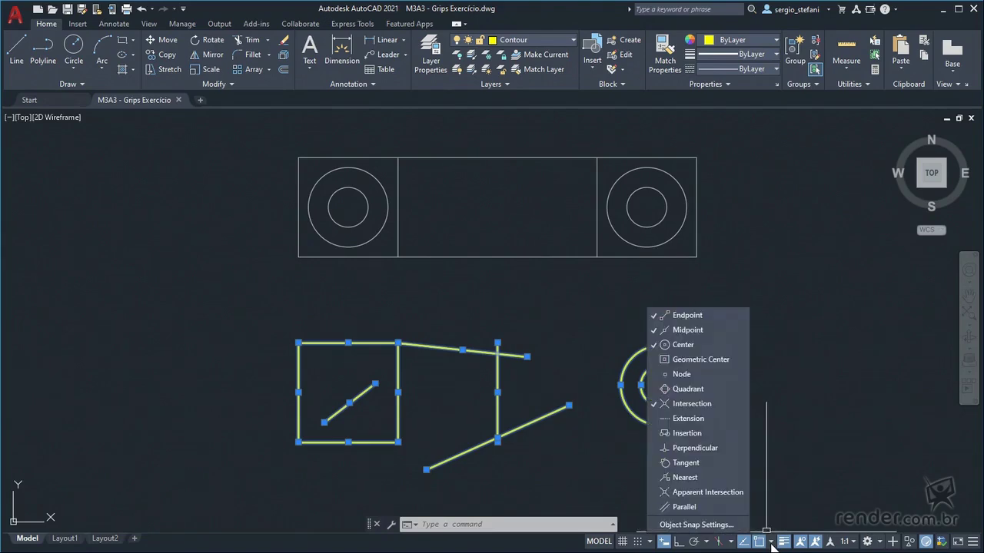
pyautogui.click(771, 542)
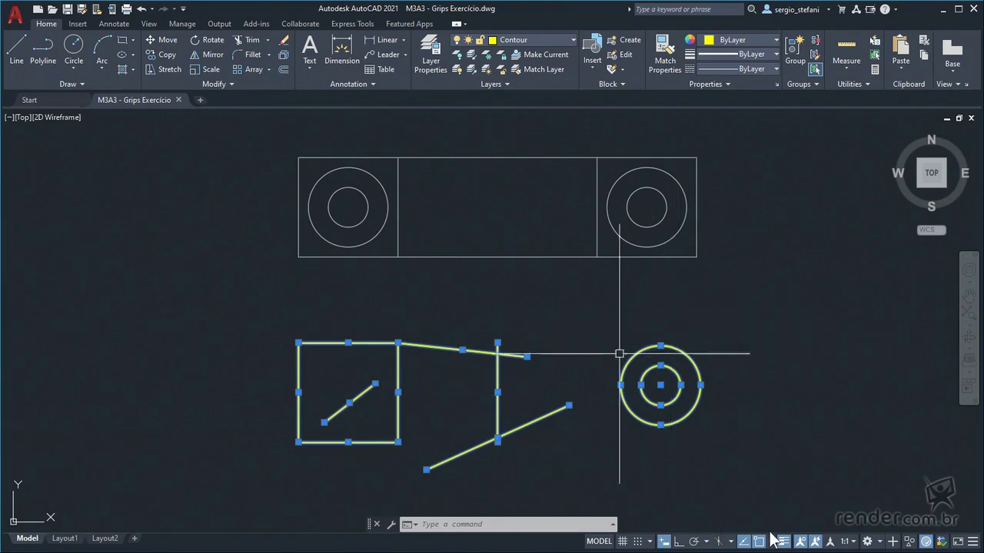
# Stretch the diagonal corner-to-corner across the left square and centre the circles in it
pyautogui.click(374, 383)
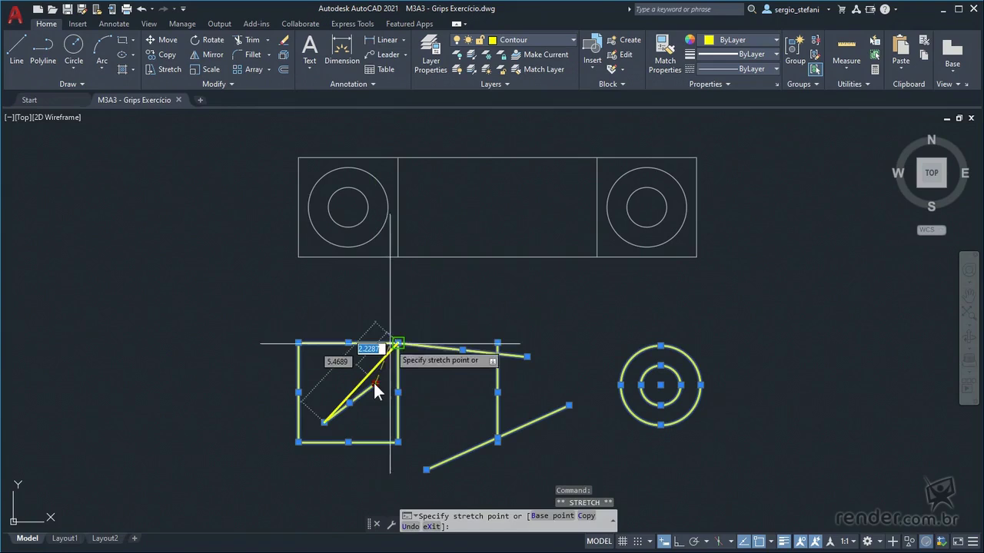
pyautogui.click(397, 342)
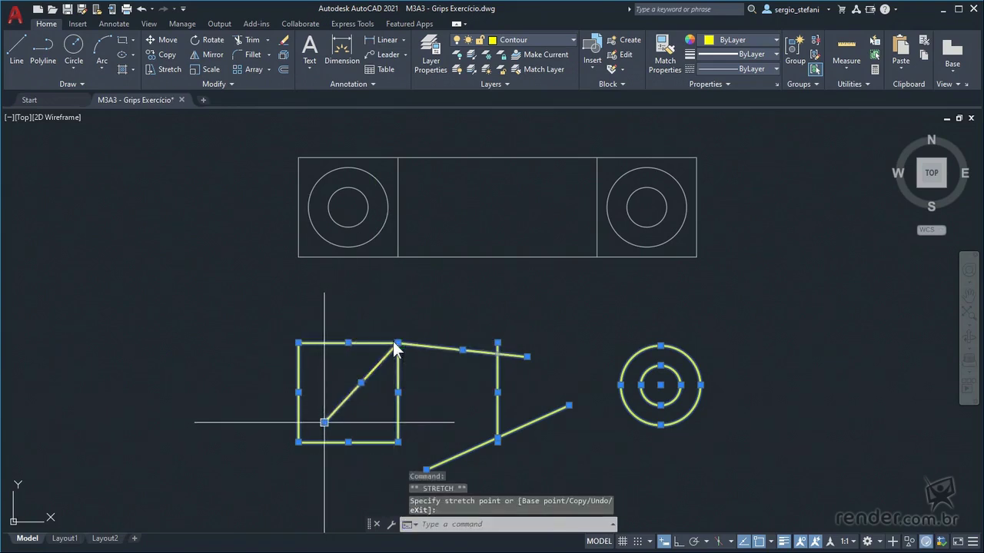
pyautogui.click(301, 440)
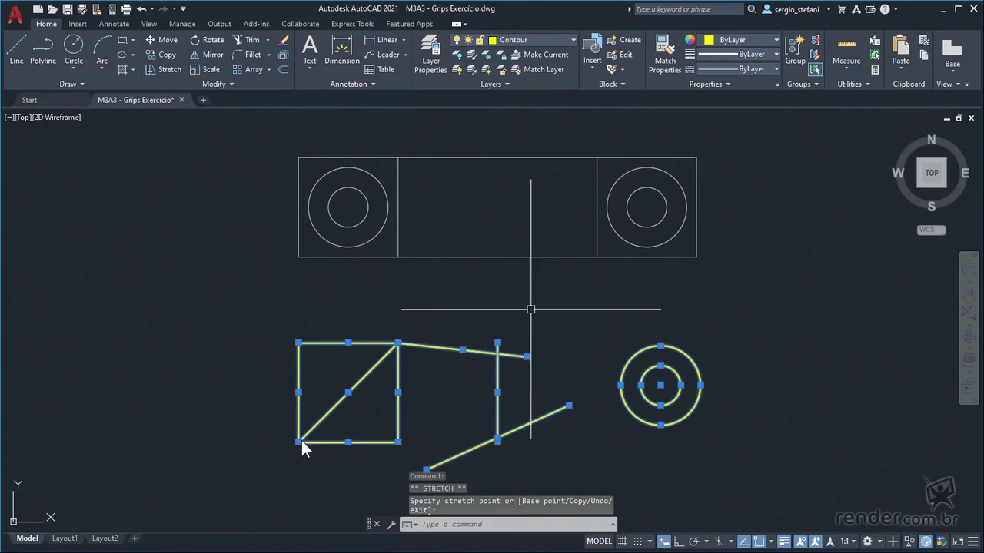
pyautogui.click(660, 385)
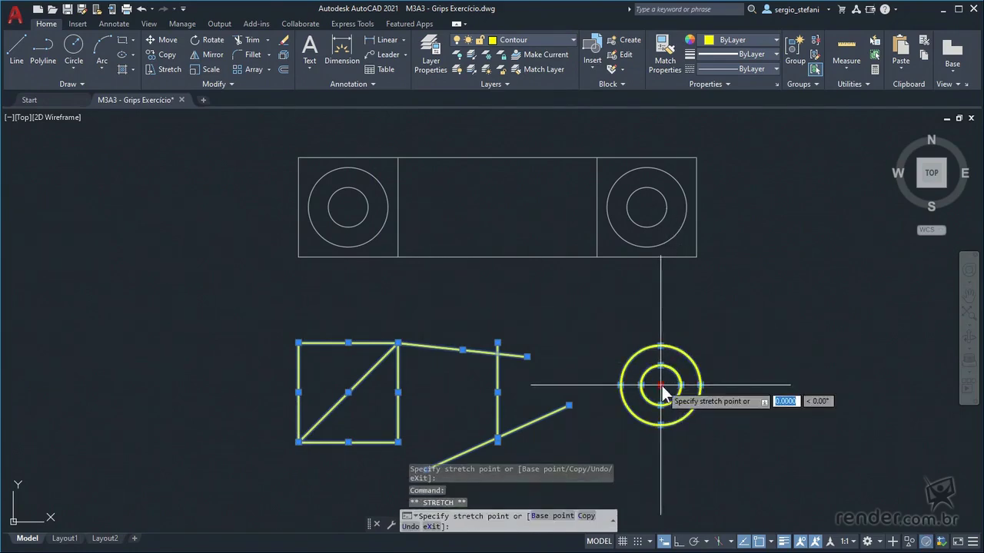
pyautogui.click(346, 395)
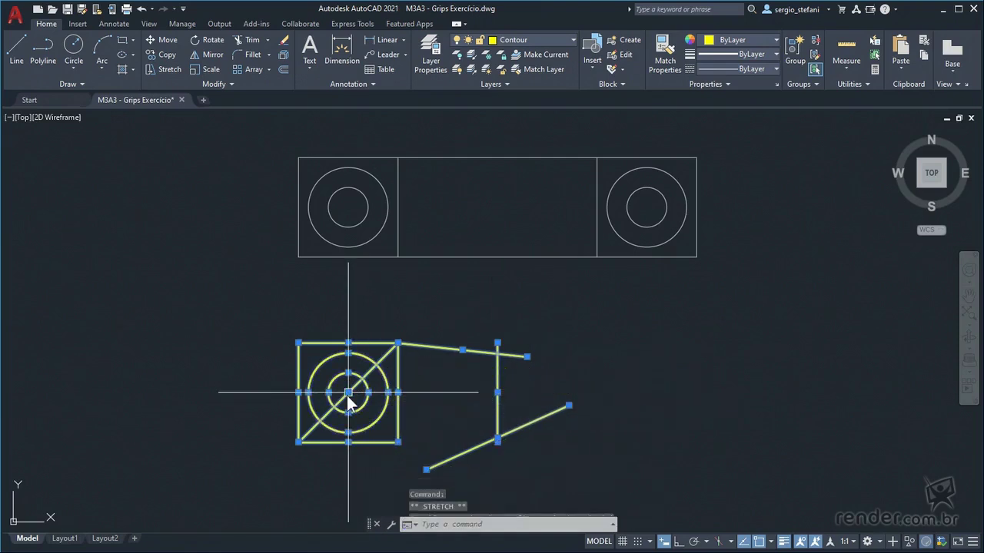
# Level the top line and snap the slanted line to the corners, closing the rectangle
pyautogui.click(526, 357)
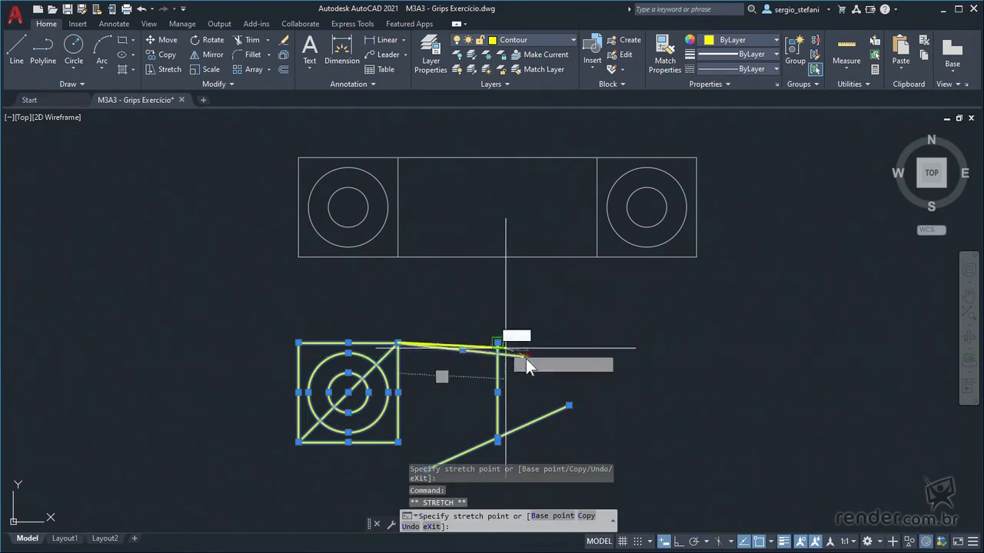
pyautogui.click(498, 343)
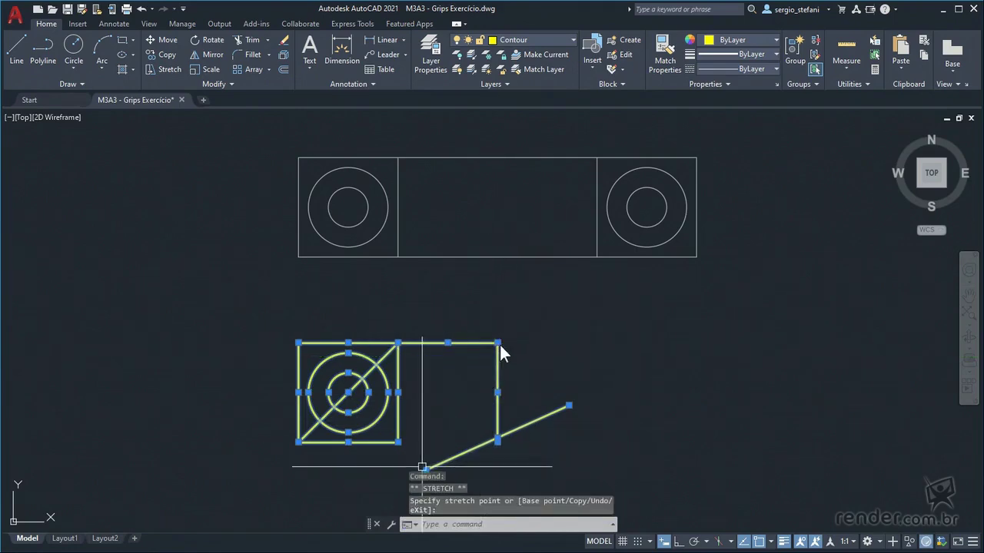
pyautogui.click(397, 442)
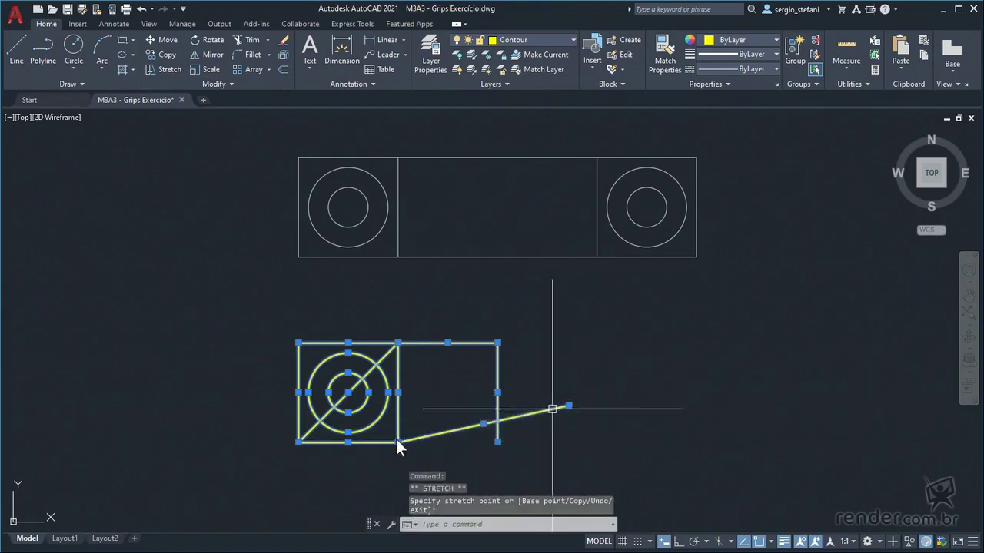
pyautogui.click(569, 406)
pyautogui.click(497, 442)
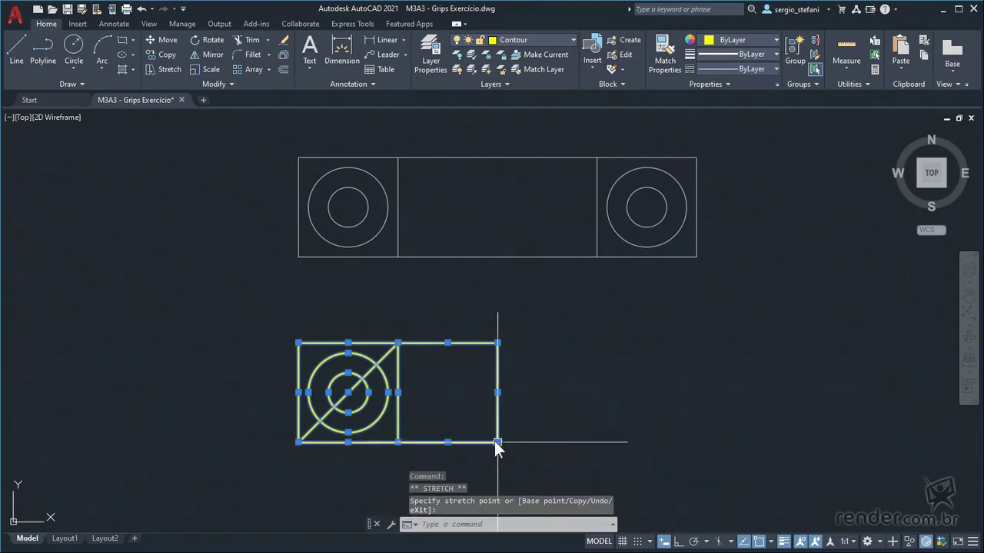
# Erase the diagonal line from the left square
pyautogui.press('Escape')
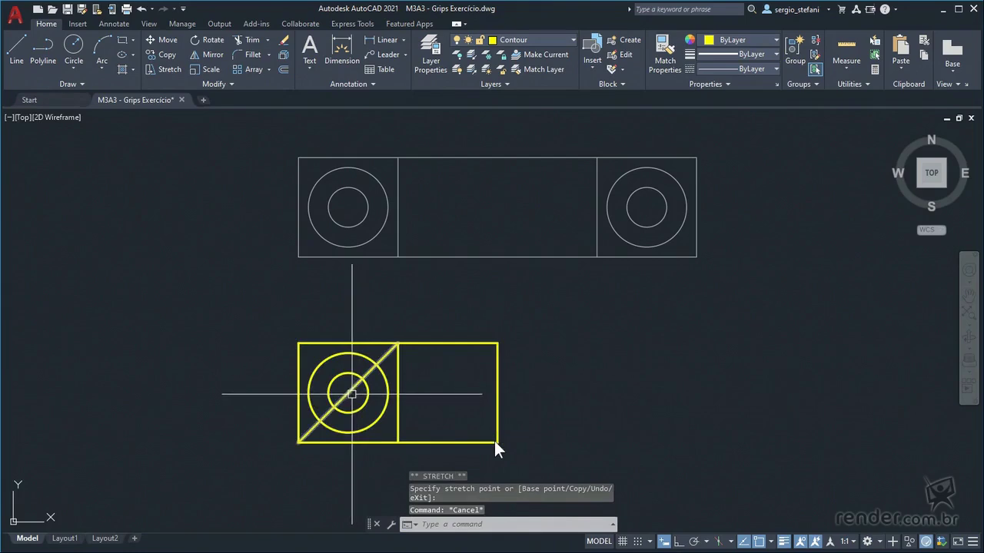
pyautogui.click(350, 393)
pyautogui.press('Delete')
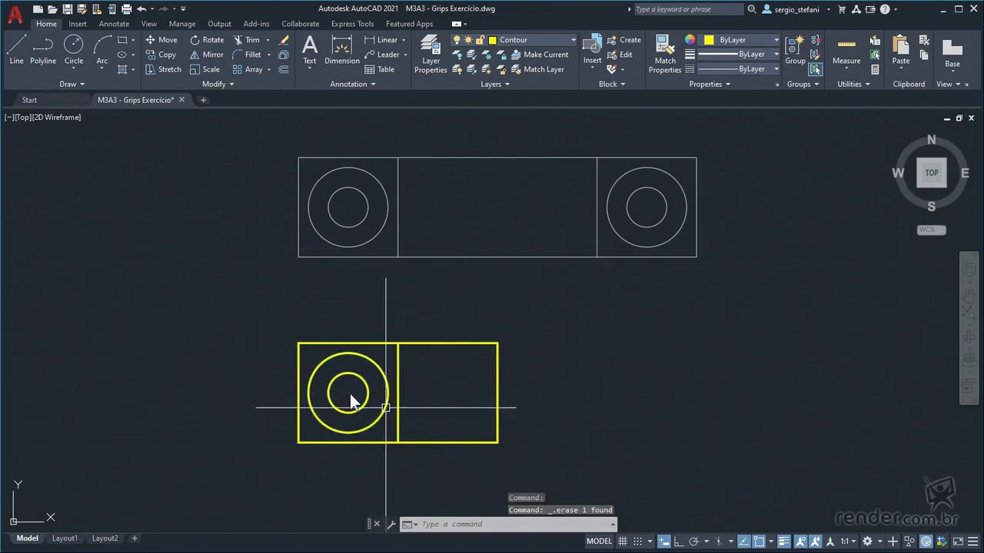
# Crossing-select the rectangle and both circles and activate the top-right corner grip
pyautogui.click(574, 470)
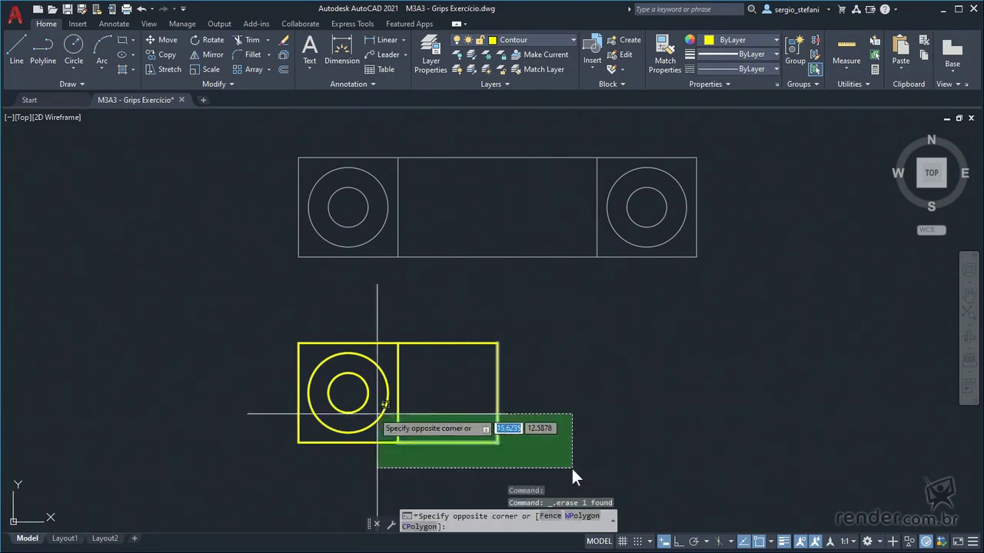
pyautogui.click(269, 317)
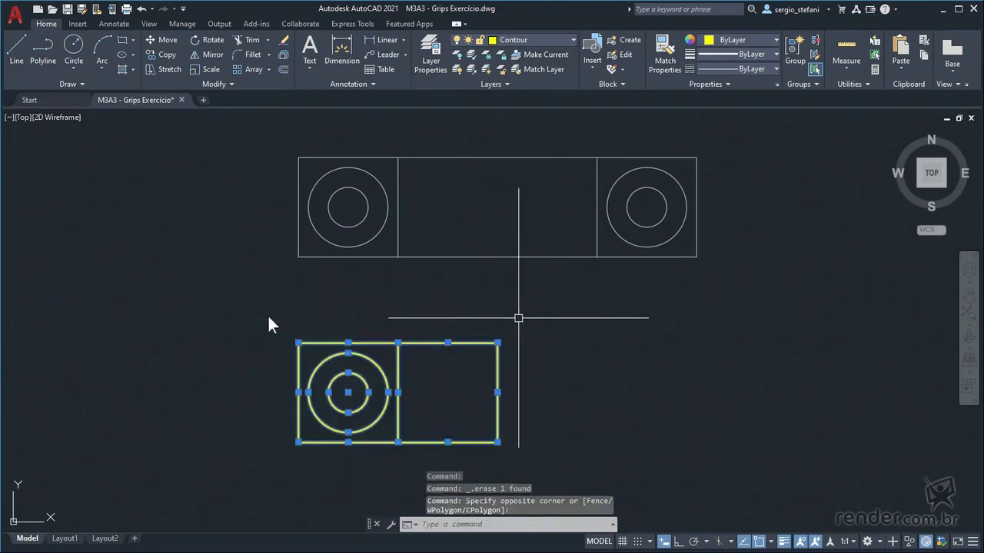
pyautogui.click(497, 343)
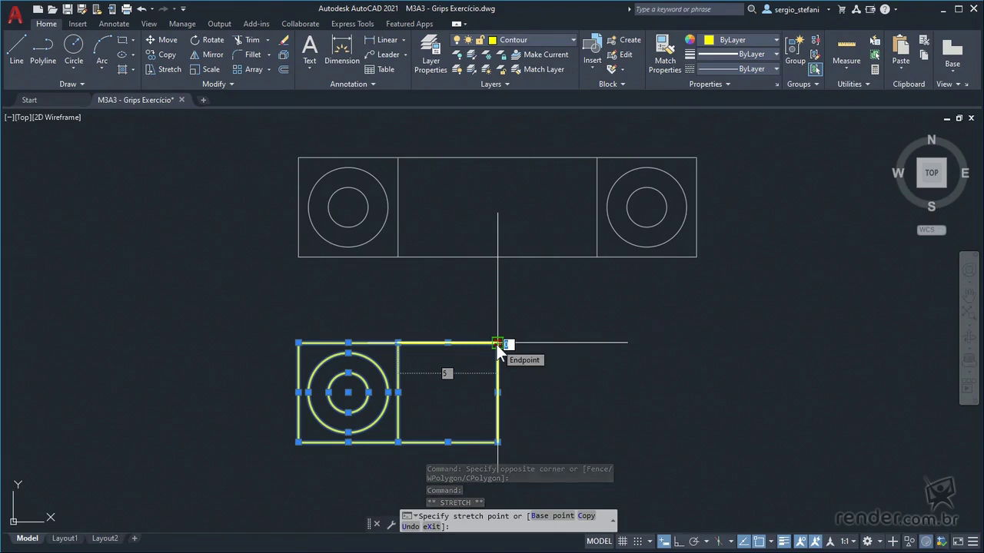
# Grip-mirror the half-plate about a vertical line through its right edge, with Ortho on
pyautogui.rightClick(497, 345)
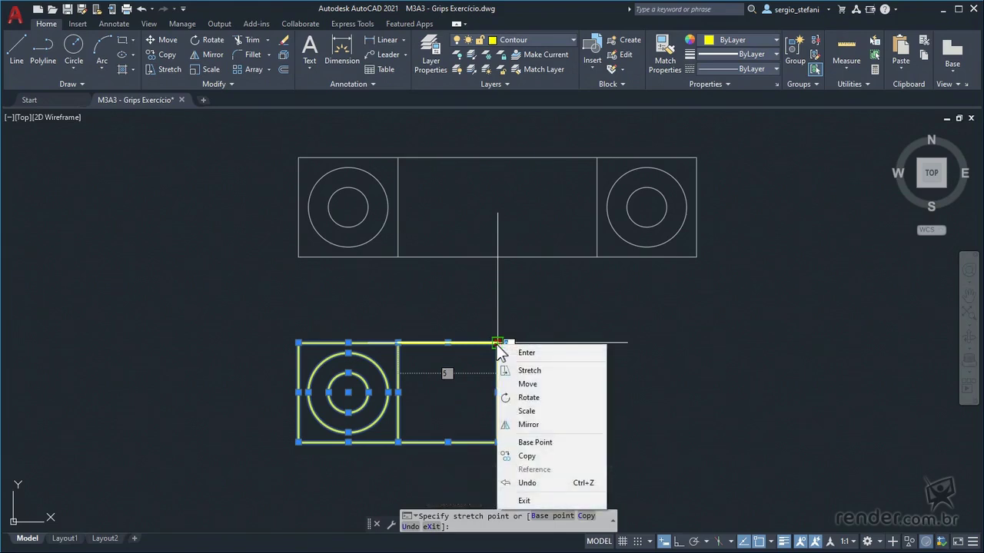
pyautogui.click(527, 425)
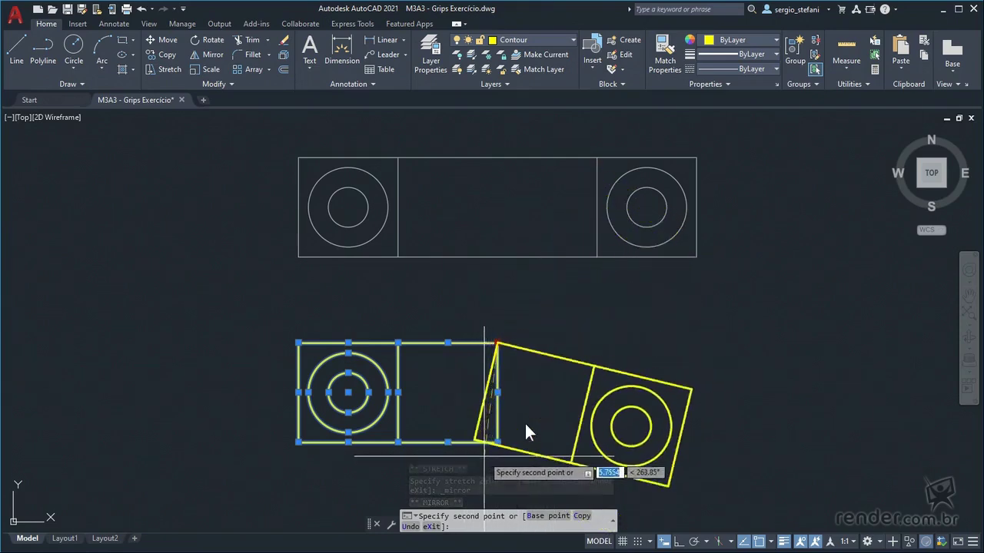
pyautogui.press('F8')
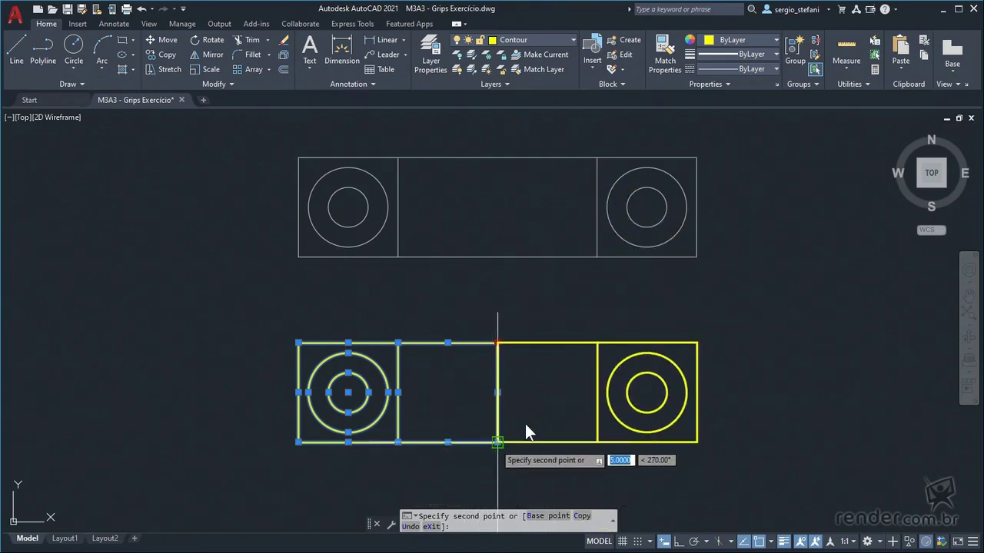
pyautogui.click(525, 423)
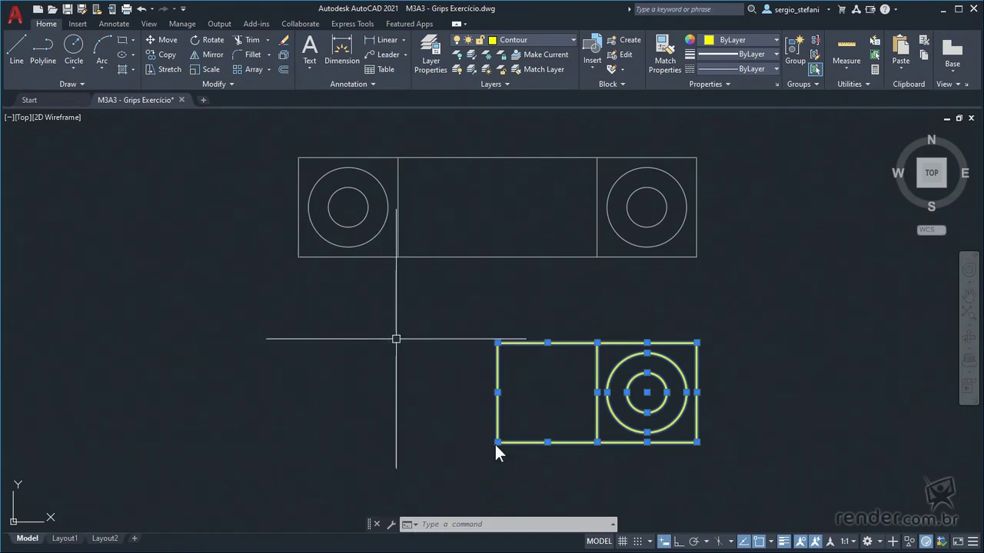
pyautogui.press('Escape')
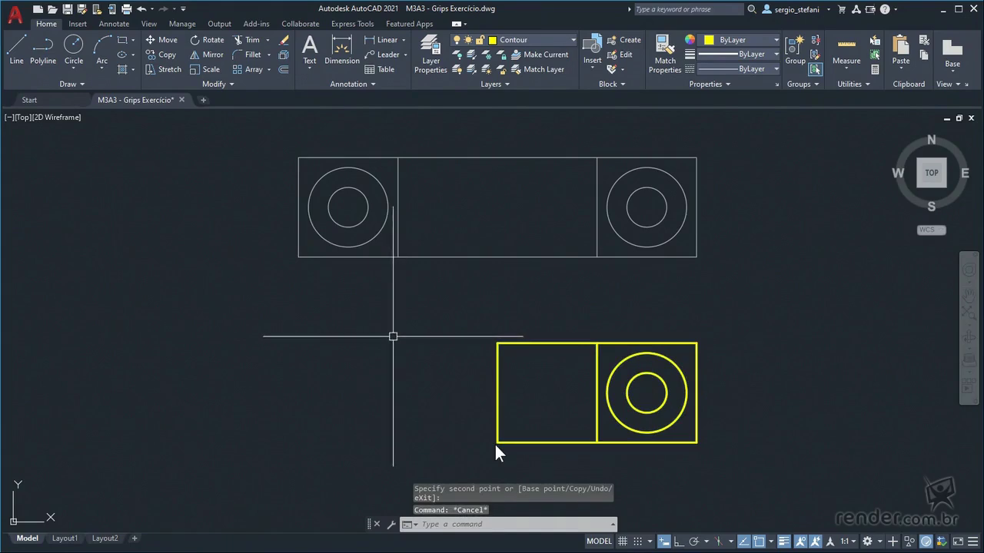
# Undo the flip with U, then reselect the half-plate and bring up its top-right grip menu
pyautogui.write('u')
pyautogui.press('Return')
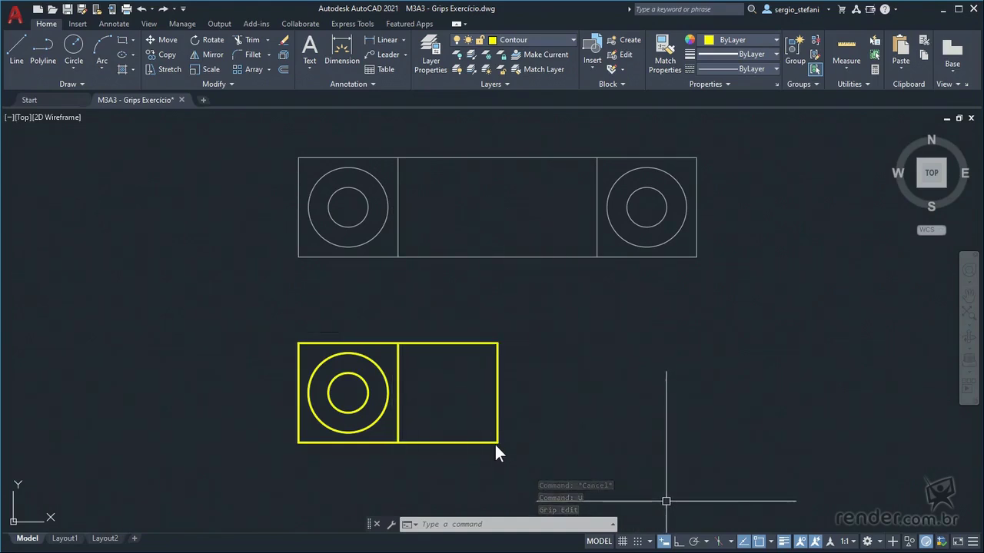
pyautogui.click(599, 299)
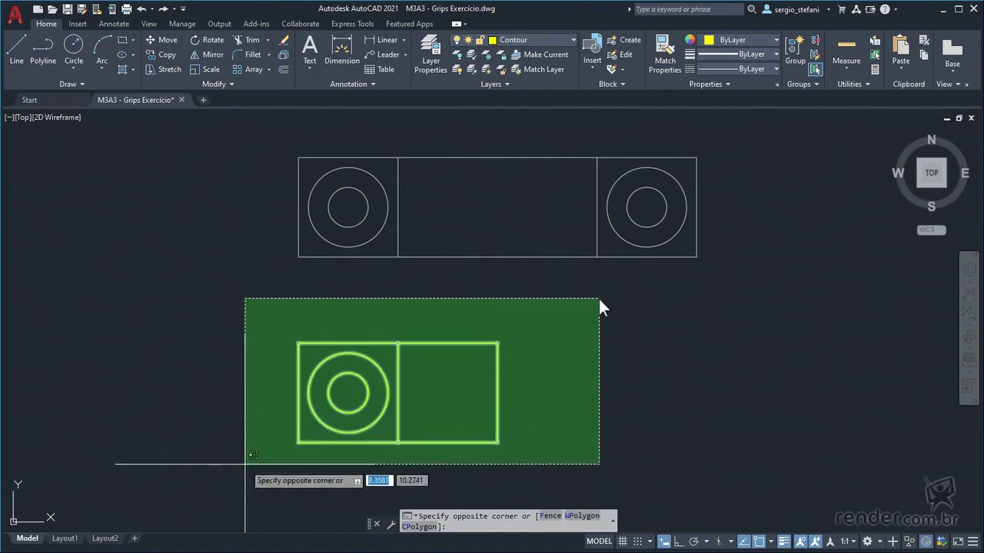
pyautogui.click(246, 464)
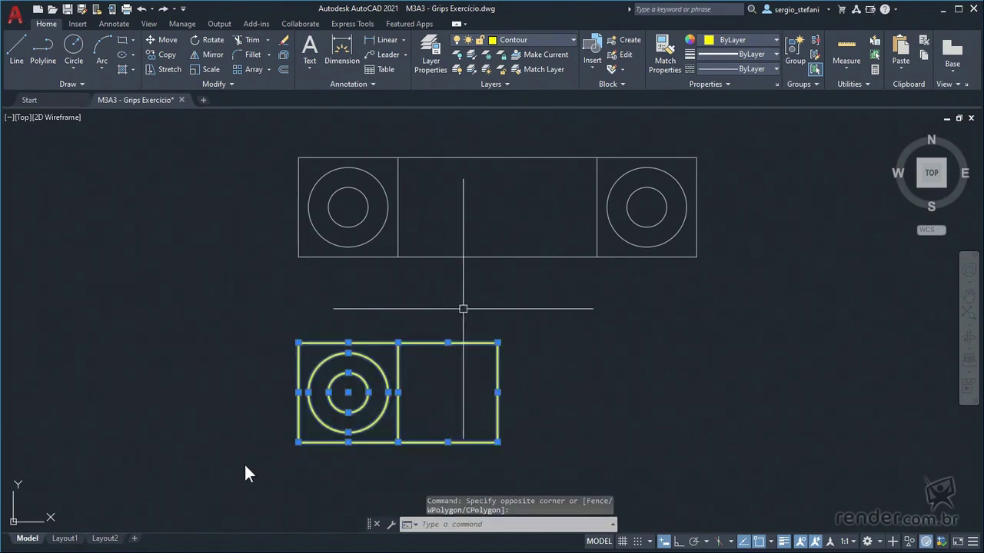
pyautogui.click(498, 342)
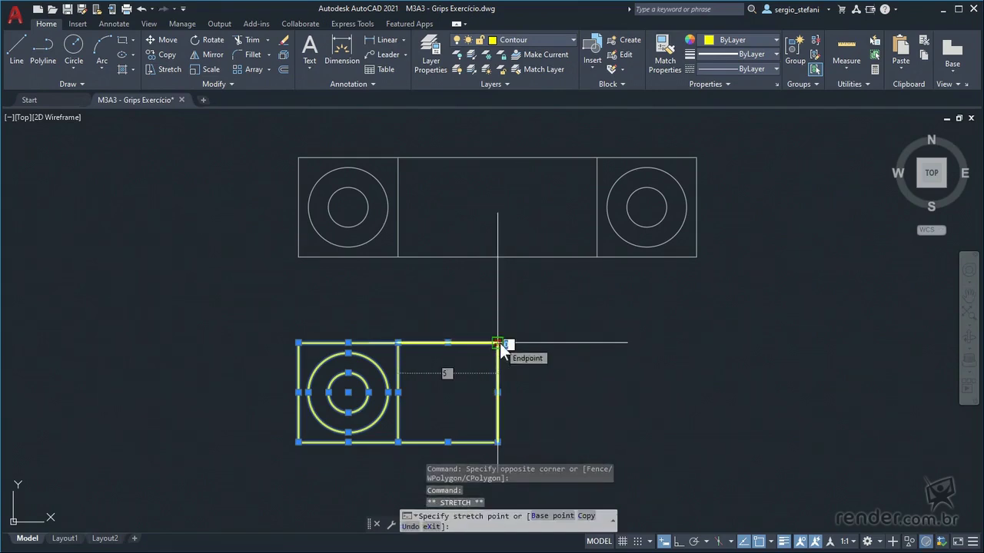
pyautogui.rightClick(500, 344)
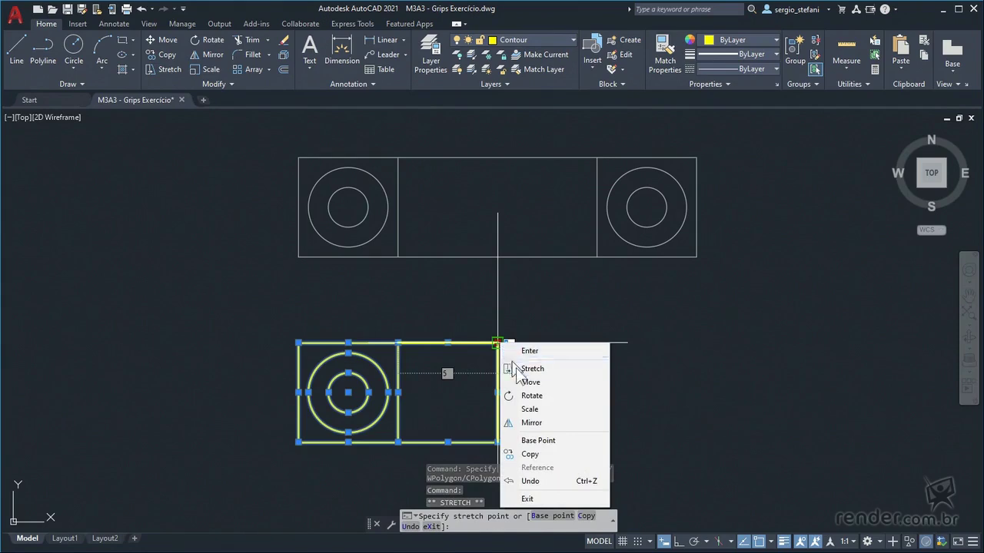
# Grip-mirror a copy of the half-plate about its right edge, keeping the original
pyautogui.click(556, 420)
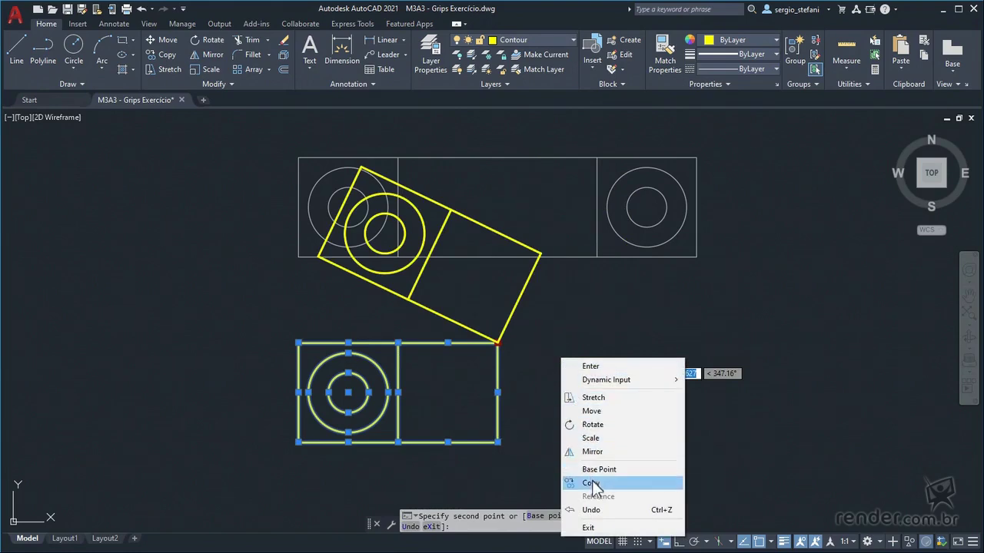
pyautogui.click(601, 483)
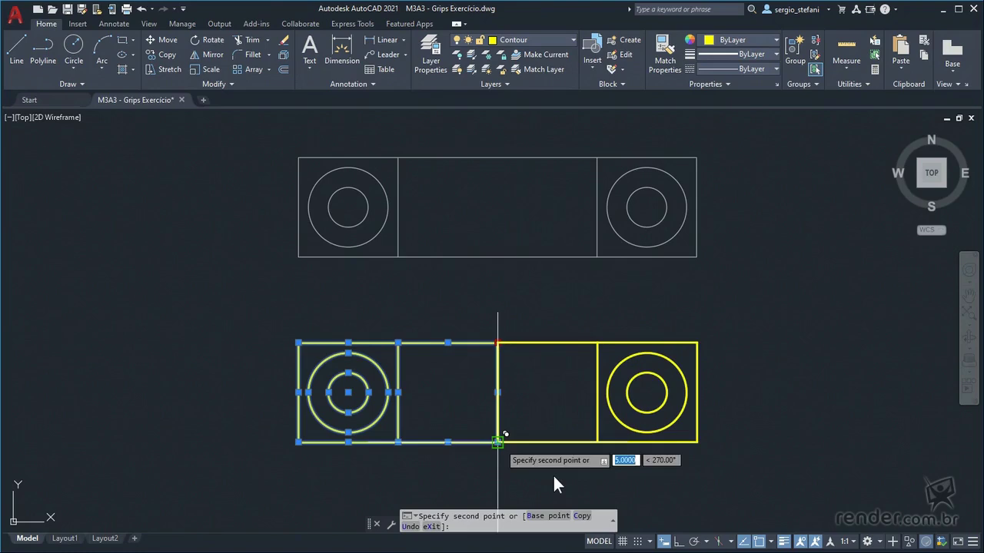
pyautogui.click(498, 442)
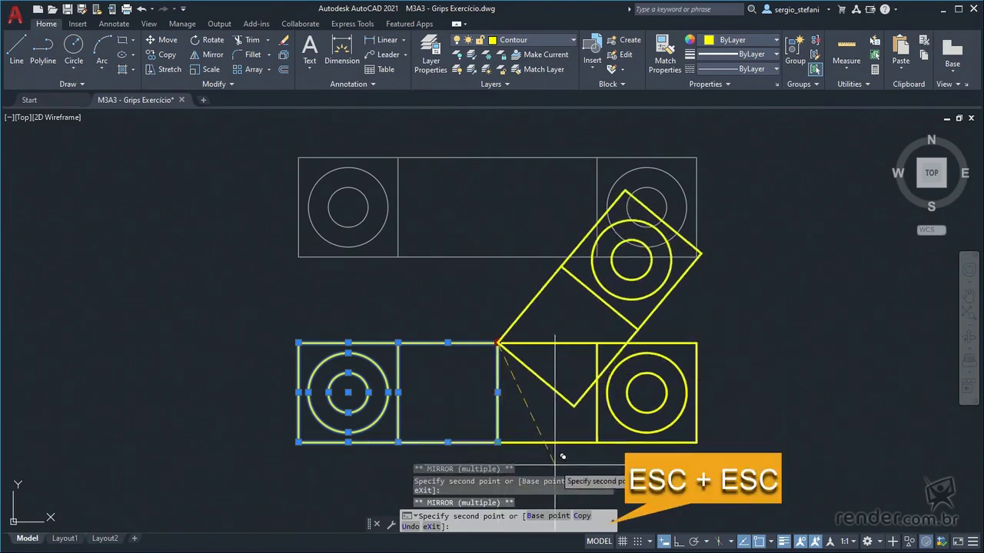
pyautogui.press('Escape')
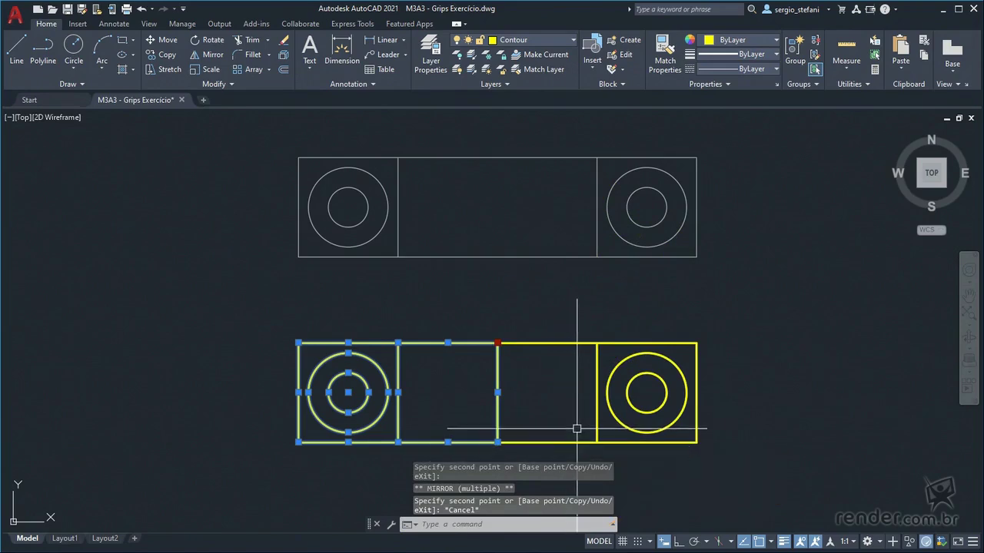
# Erase the doubled vertical line at the plate's centre
pyautogui.press('Escape')
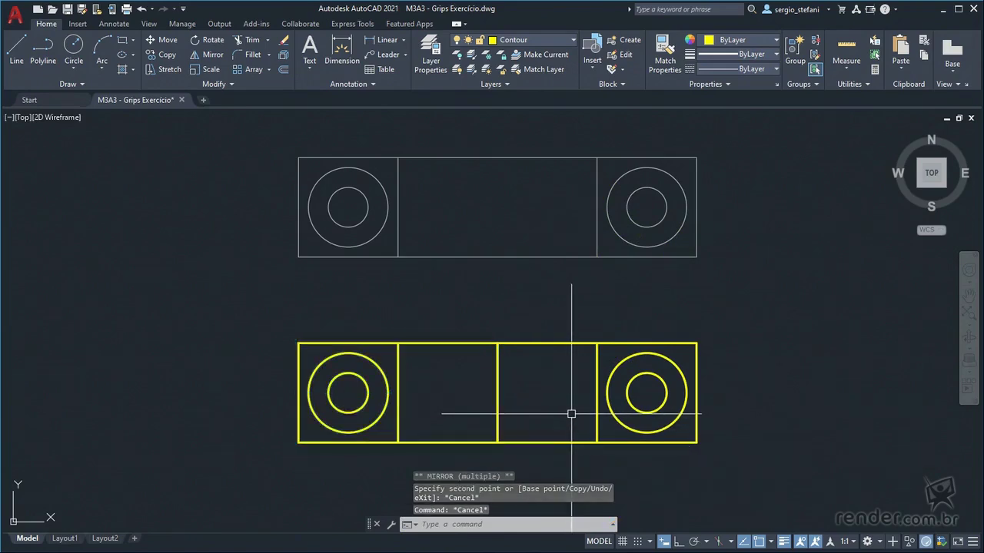
pyautogui.click(547, 375)
pyautogui.click(482, 408)
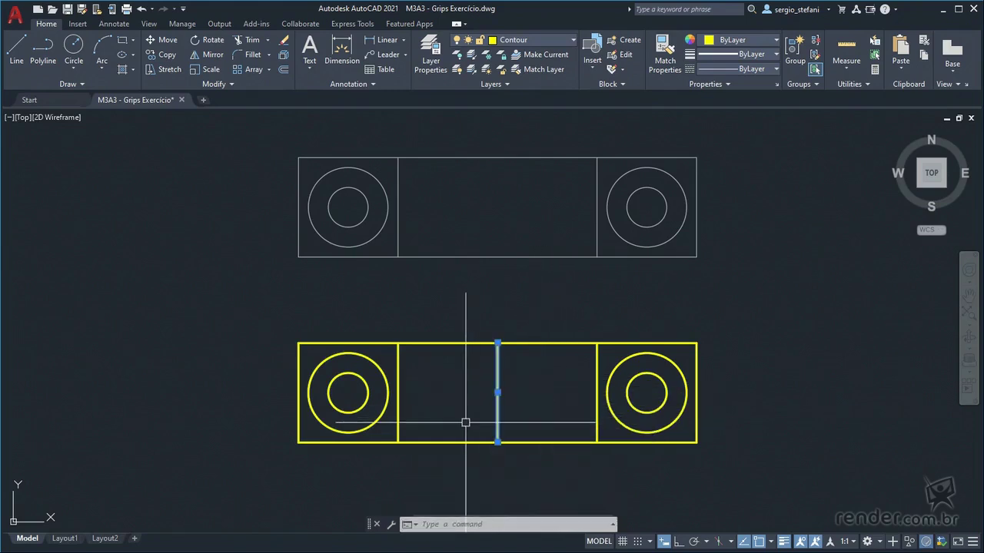
pyautogui.press('Delete')
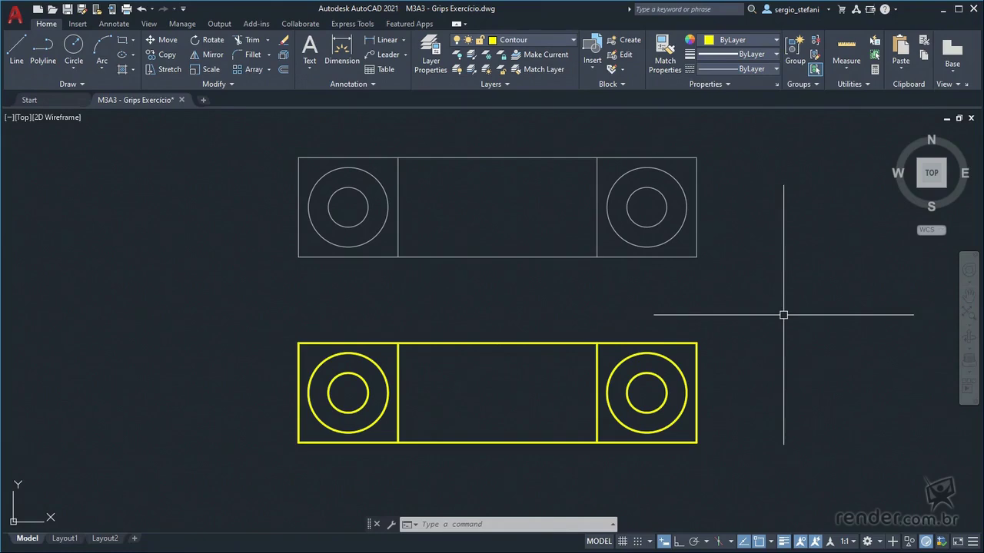
# Pan left, crossing-select the right ringed square, then clear the selection
pyautogui.moveTo(828, 320); pyautogui.dragTo(590, 317, button='middle')
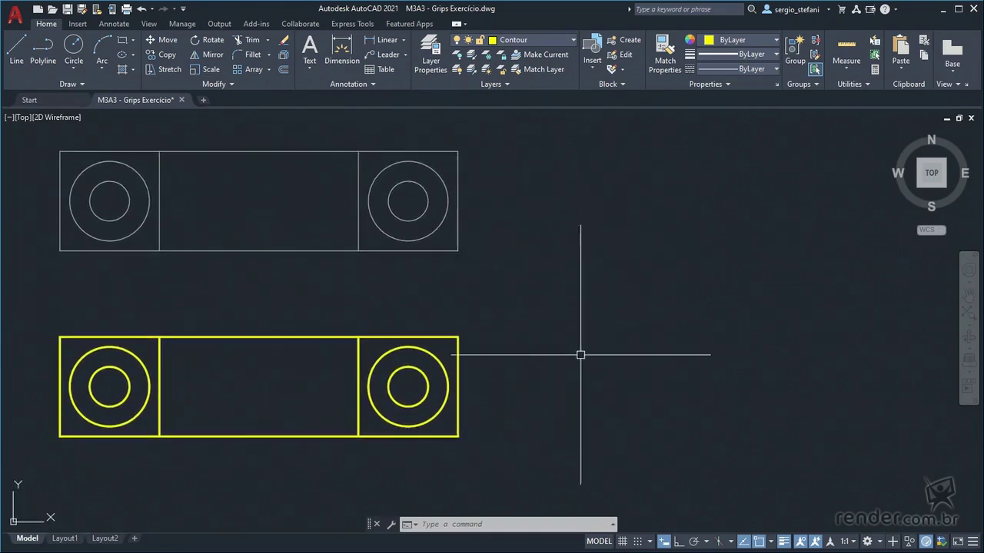
pyautogui.click(499, 461)
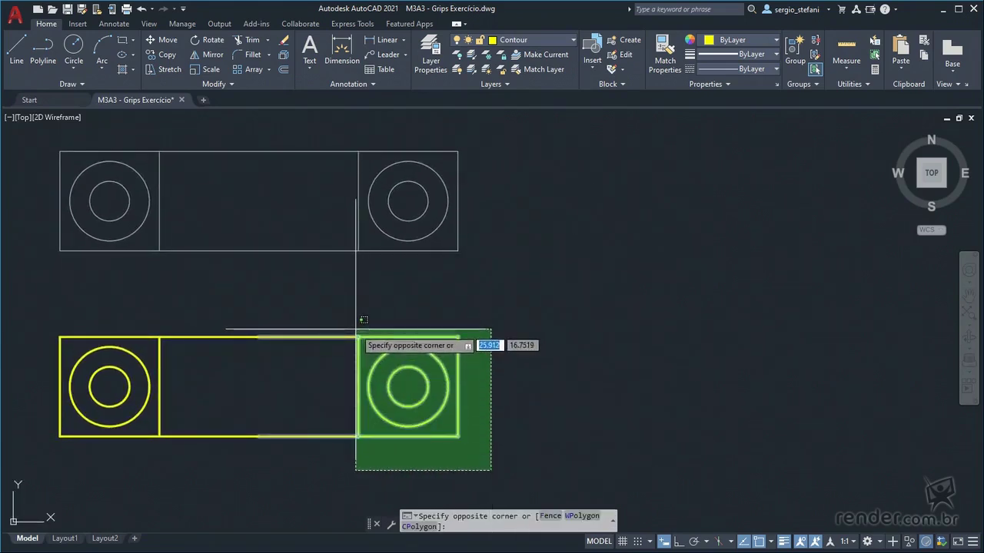
pyautogui.click(357, 328)
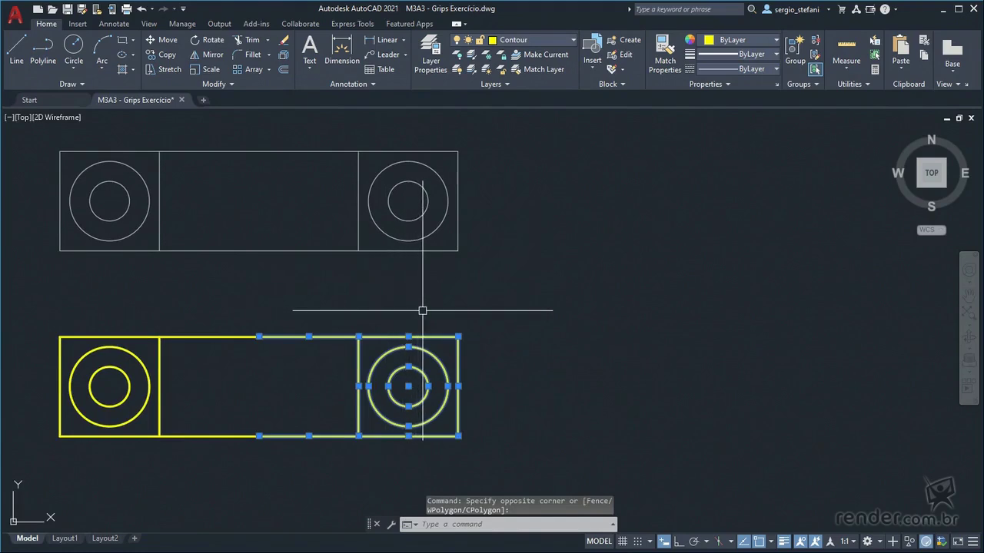
pyautogui.press('Escape')
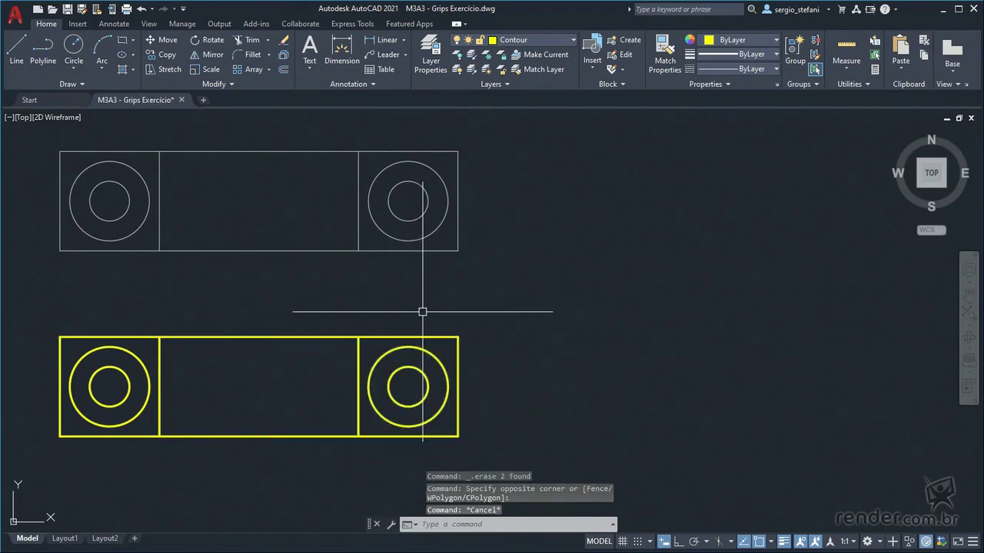